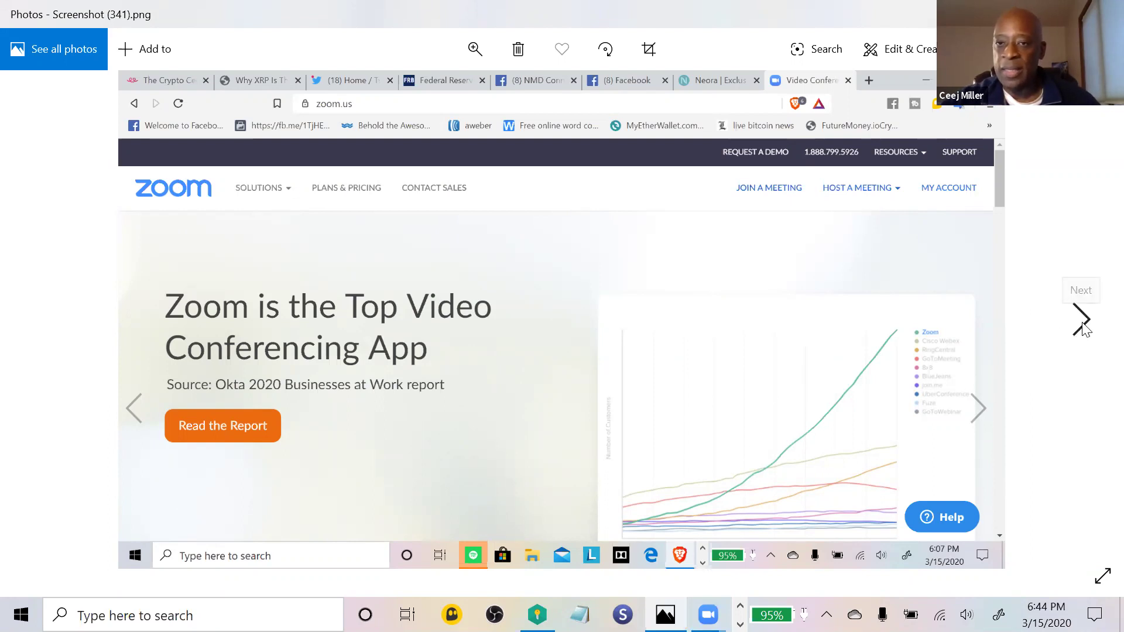
- Look through the Zoom screenshots 342 to 346, covering hosting a meeting, the meeting window, screen sharing and recording
left_click(1083, 319)
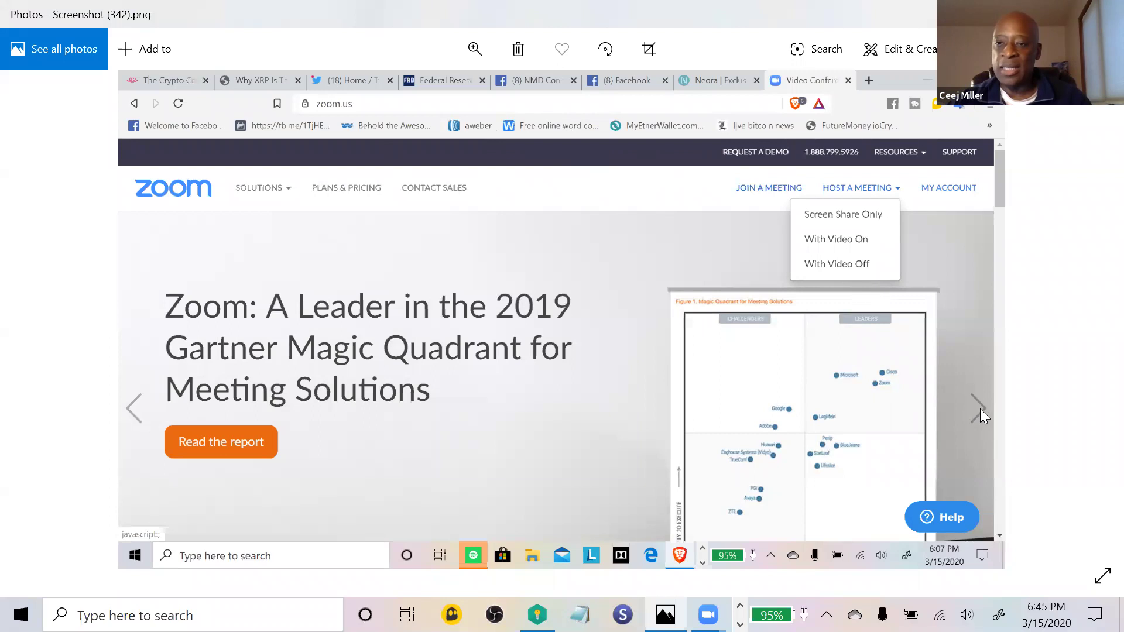
left_click(1092, 320)
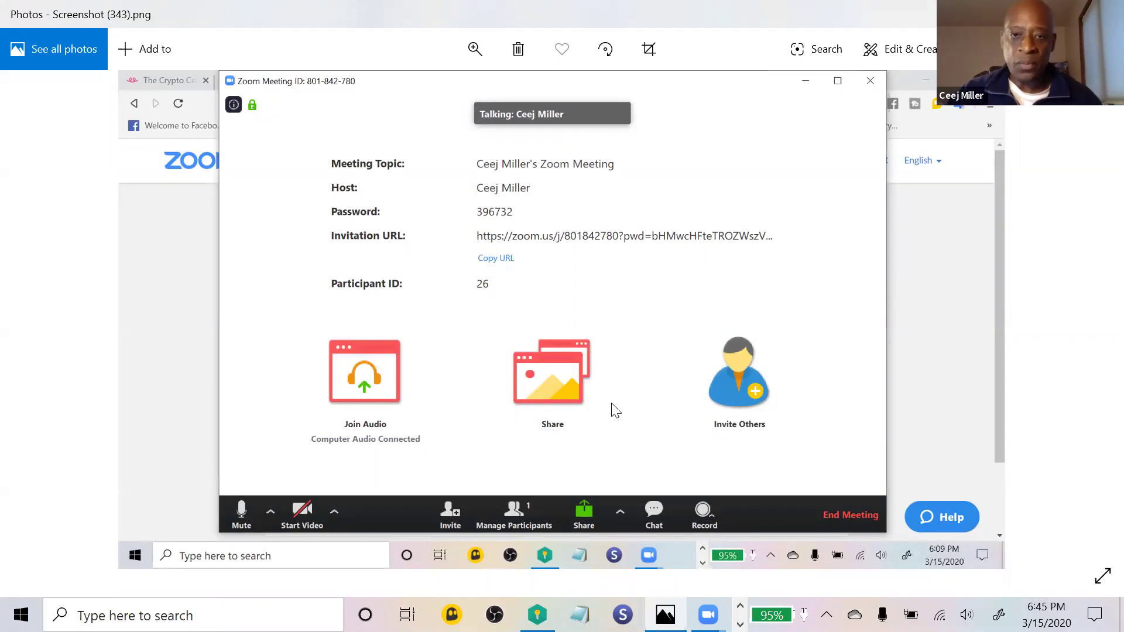
left_click(1083, 326)
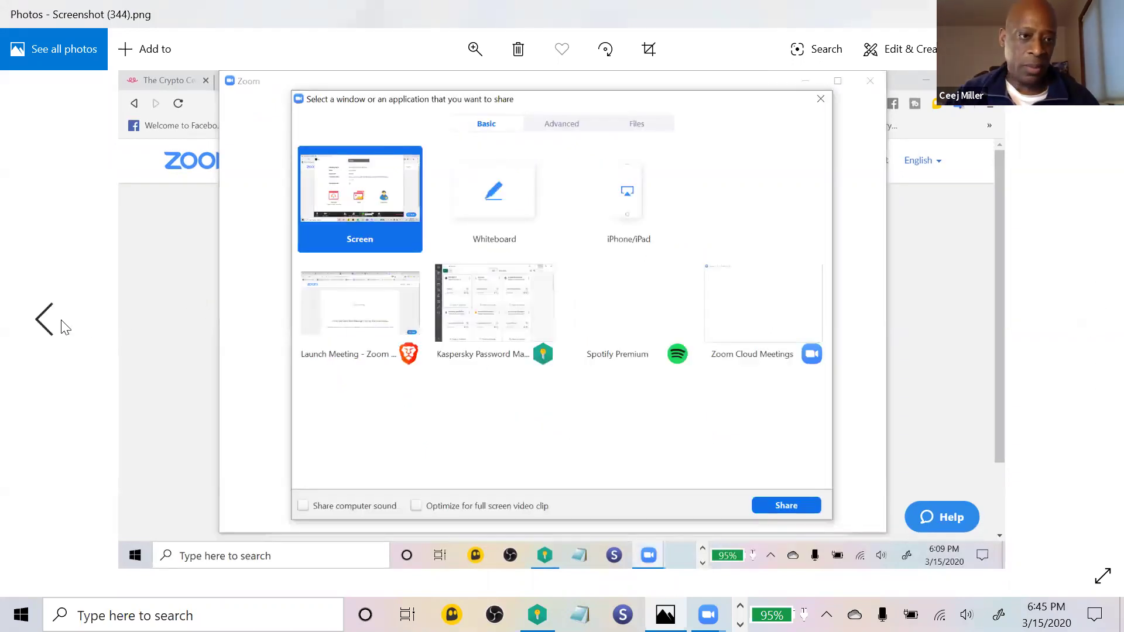
left_click(47, 328)
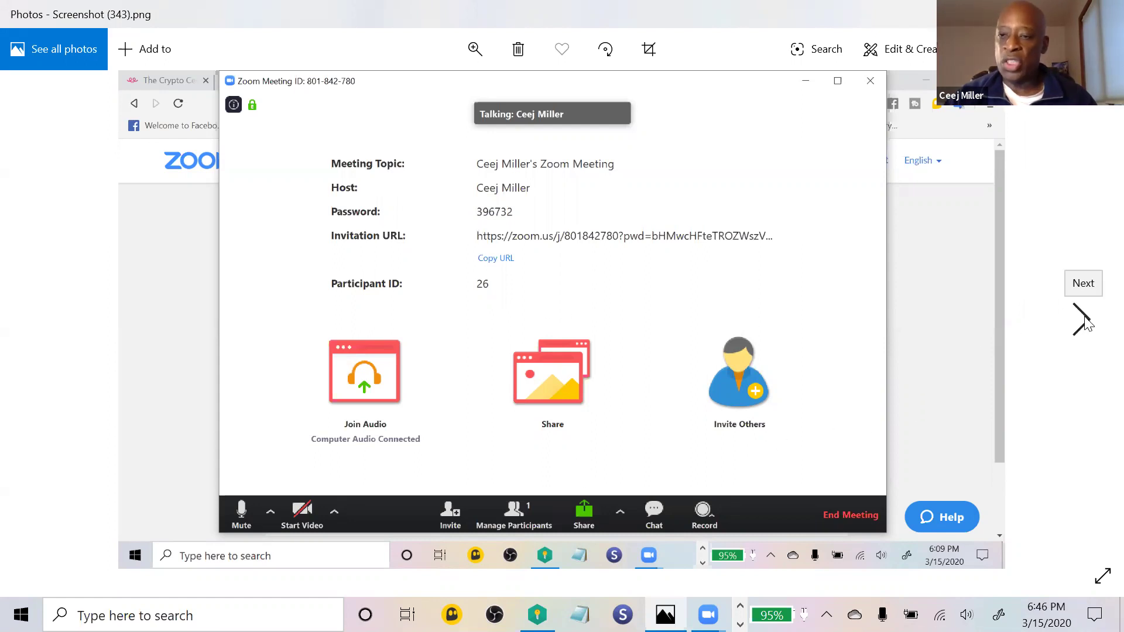
left_click(1085, 324)
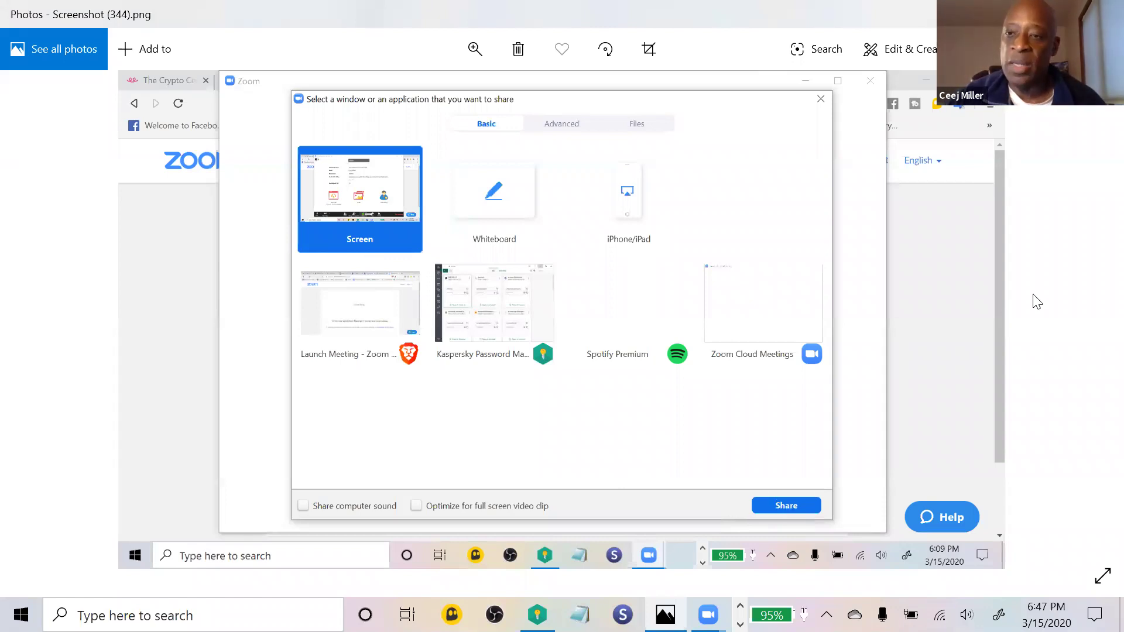
left_click(1083, 324)
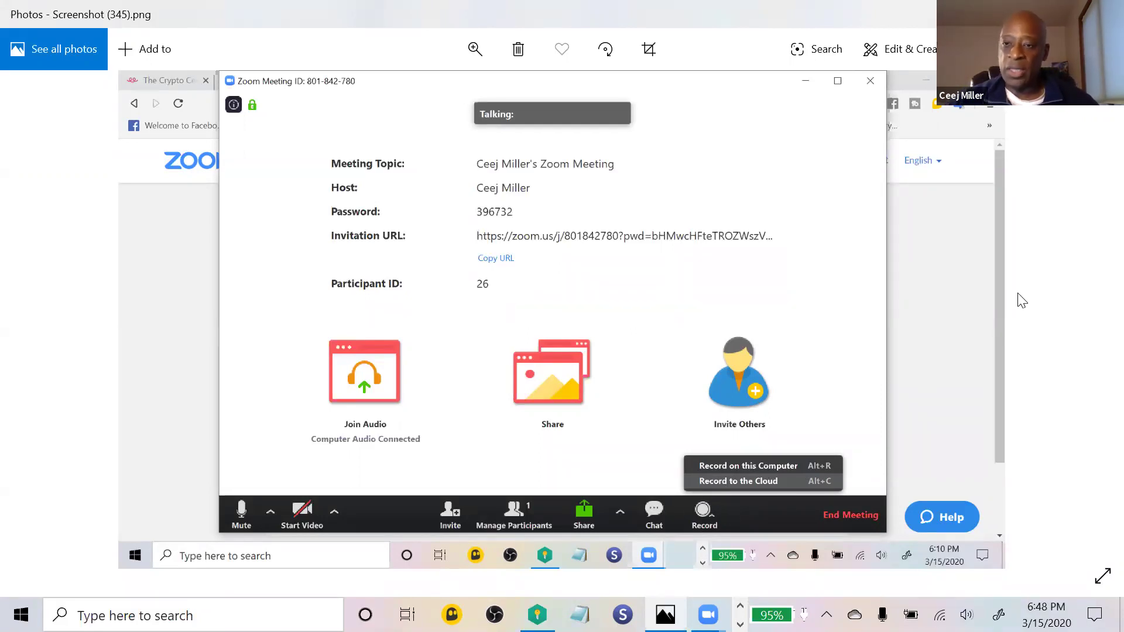
left_click(1082, 320)
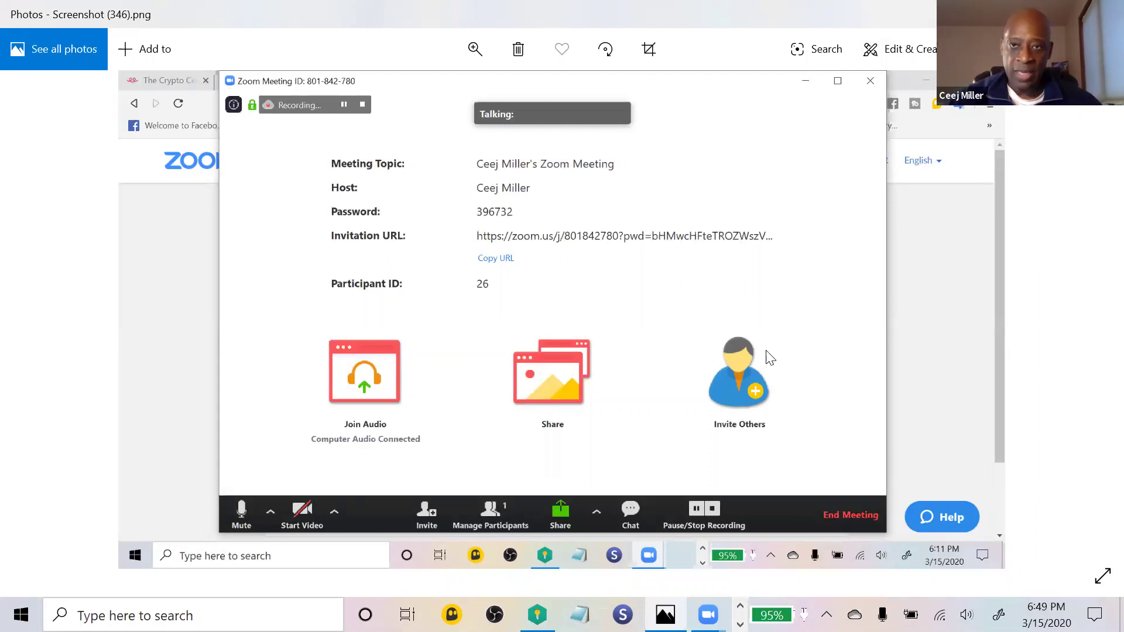
- Clear the photo viewer and Zoom Cloud Meetings windows away, and open the login page of the Neora site
left_click(1109, 14)
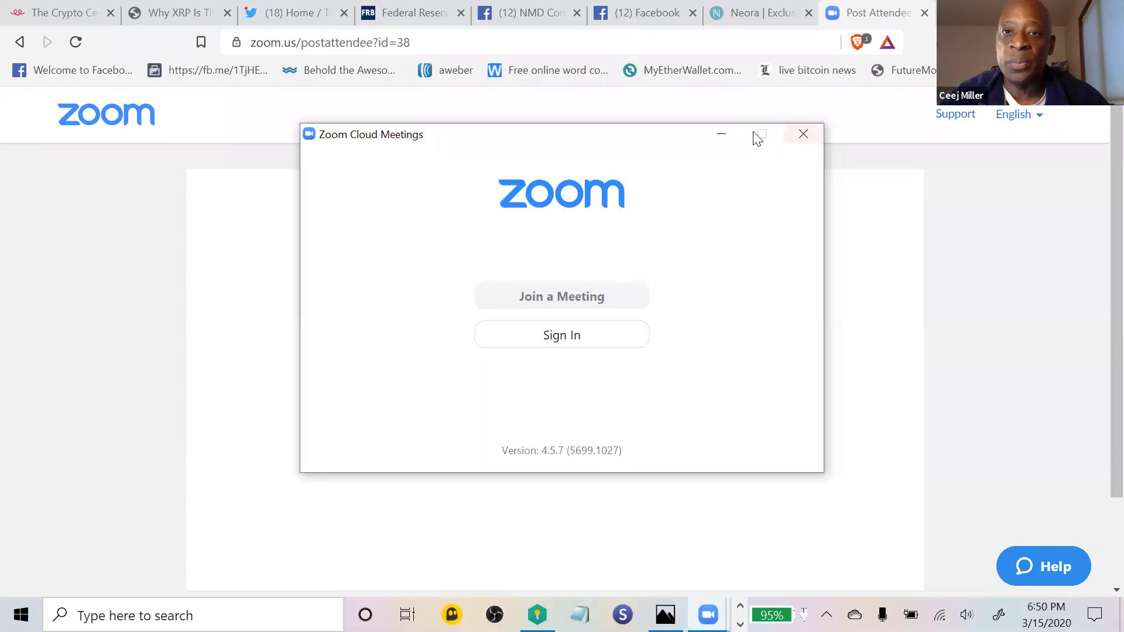
left_click(726, 131)
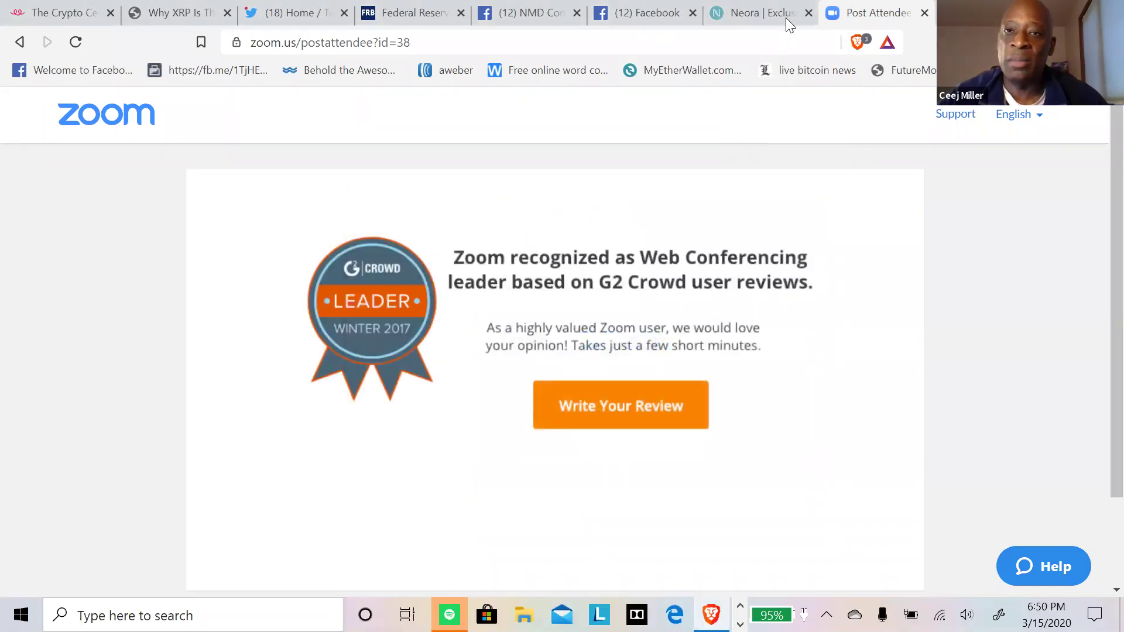
left_click(747, 16)
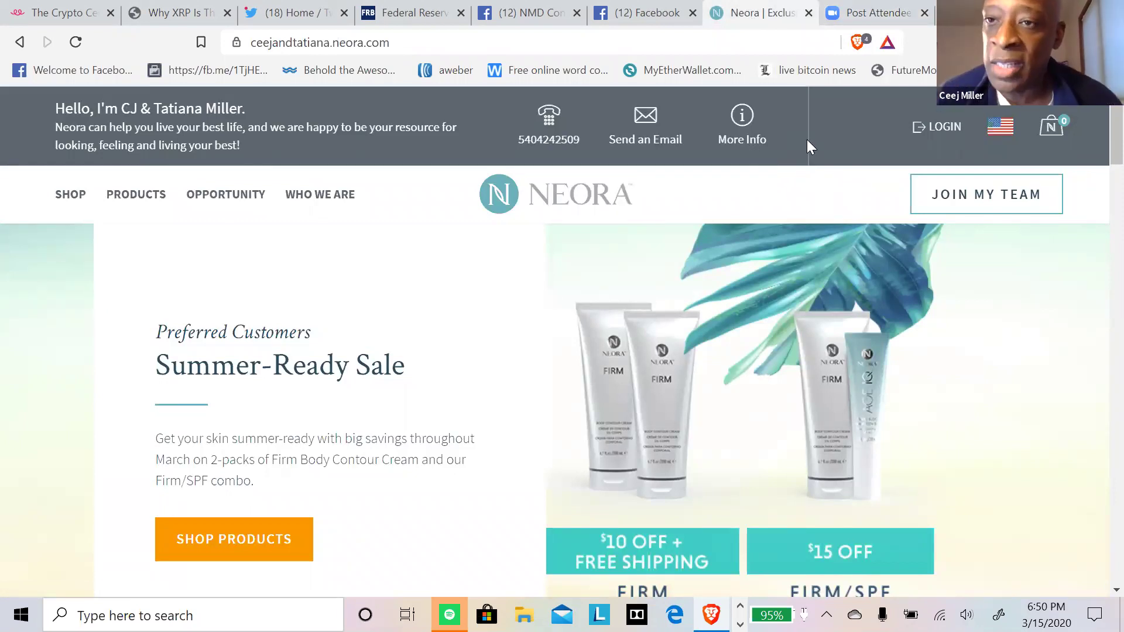
left_click(943, 128)
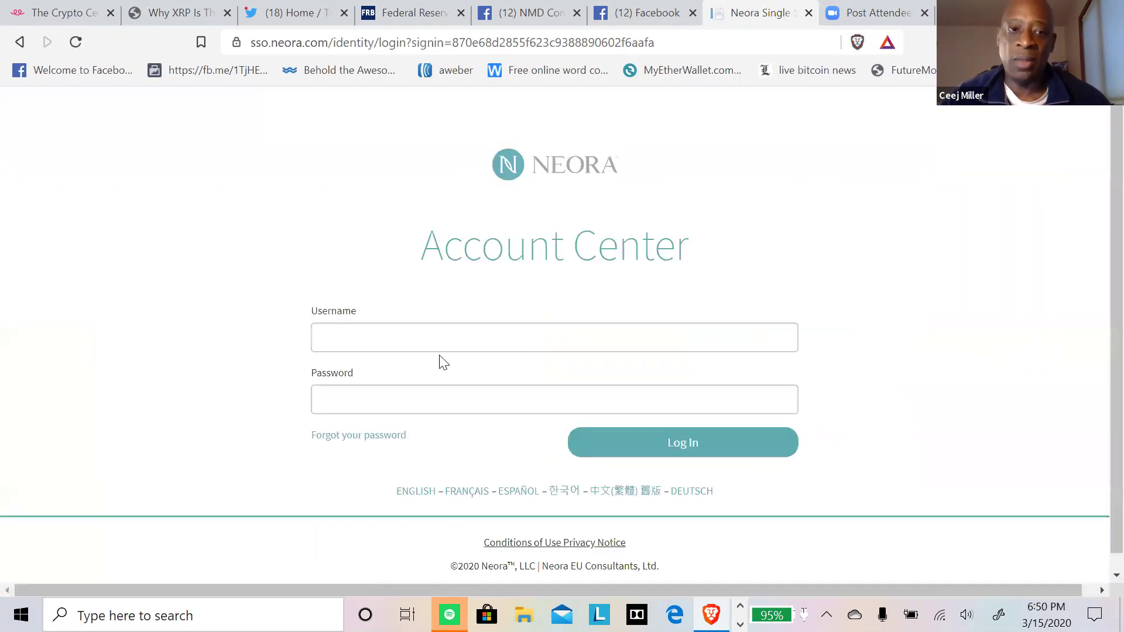
- Log in to the Neora Account Center with the account username and password
left_click(409, 341)
left_click(370, 475)
left_click(360, 395)
type("•••")
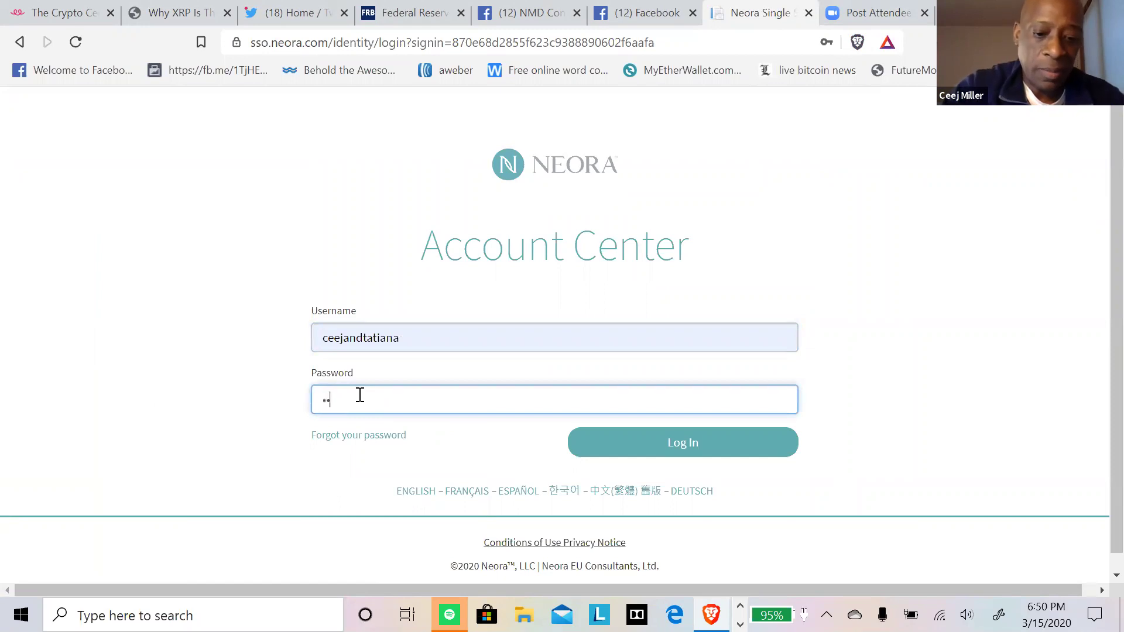
type("•••••••")
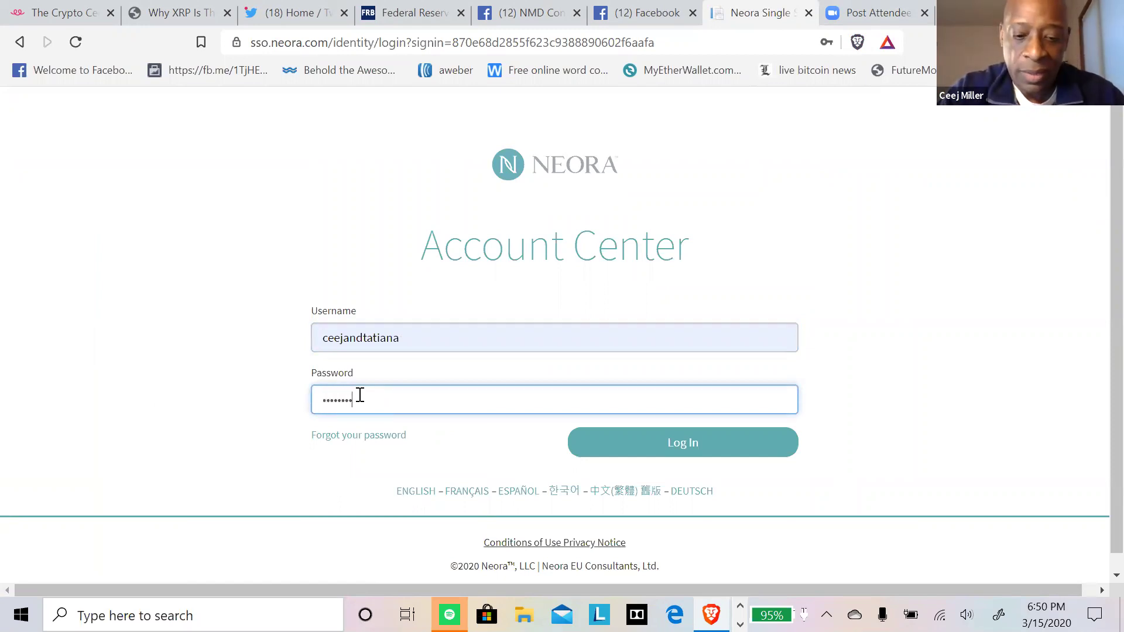
type("•••")
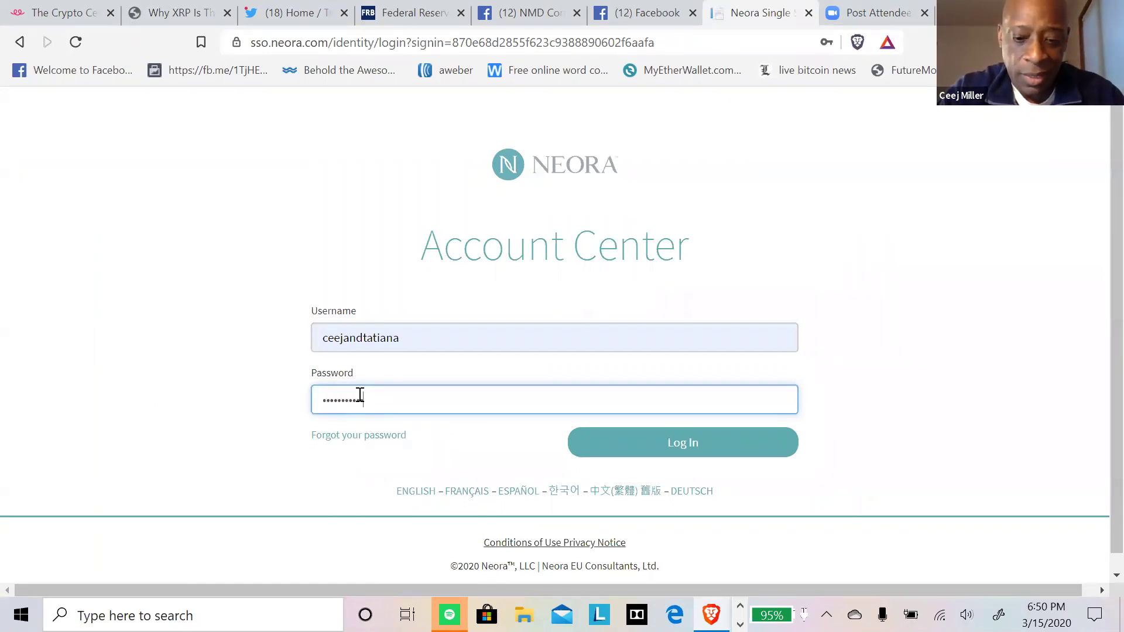
type("•••••")
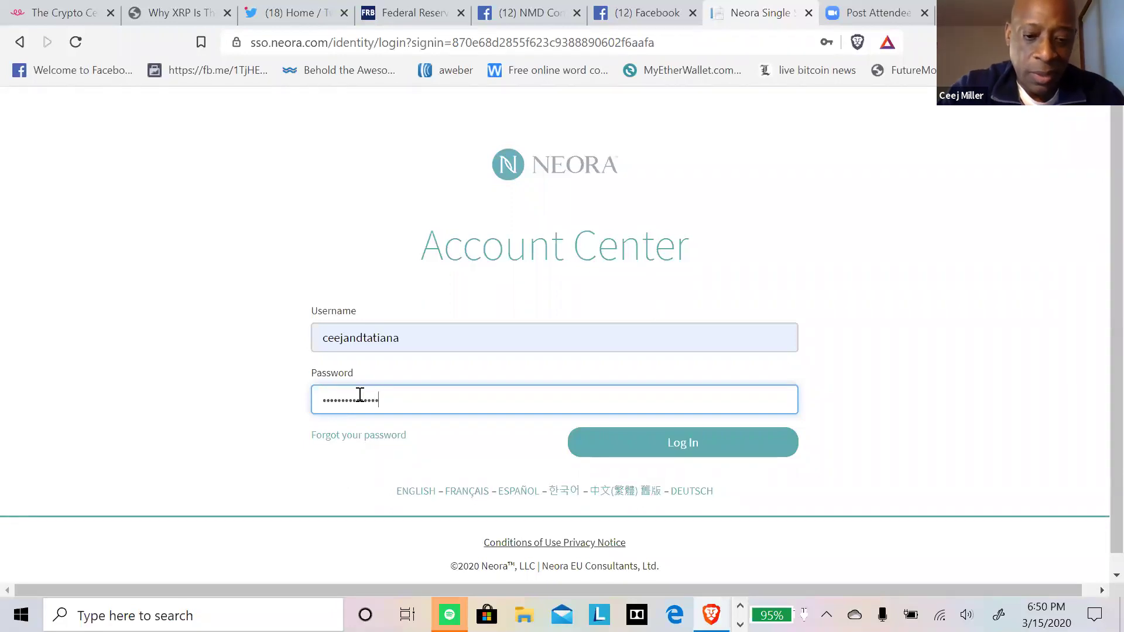
type("•")
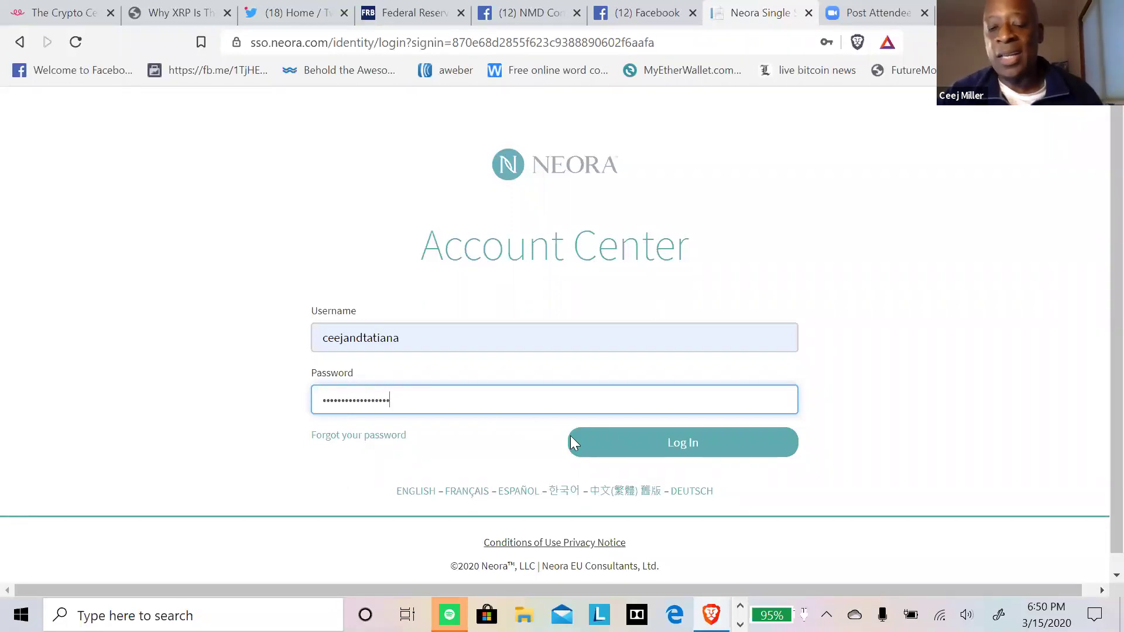
left_click(633, 454)
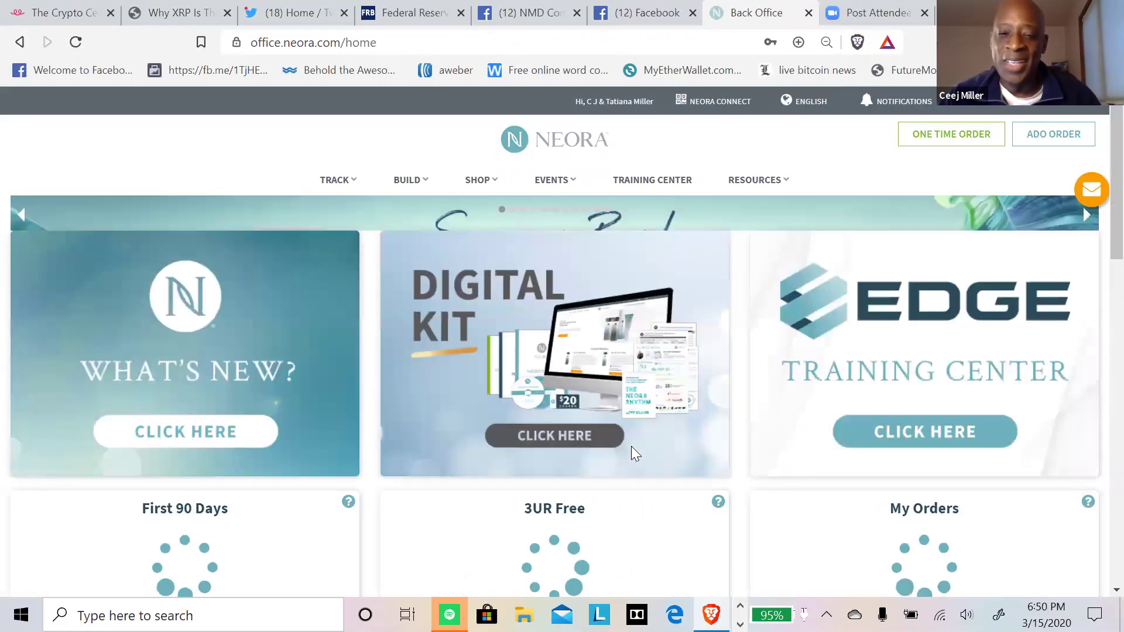
- Open the EDGE Training Center from the Neora back office home page
scroll(599, 417, "down", 2)
scroll(615, 381, "up", 2)
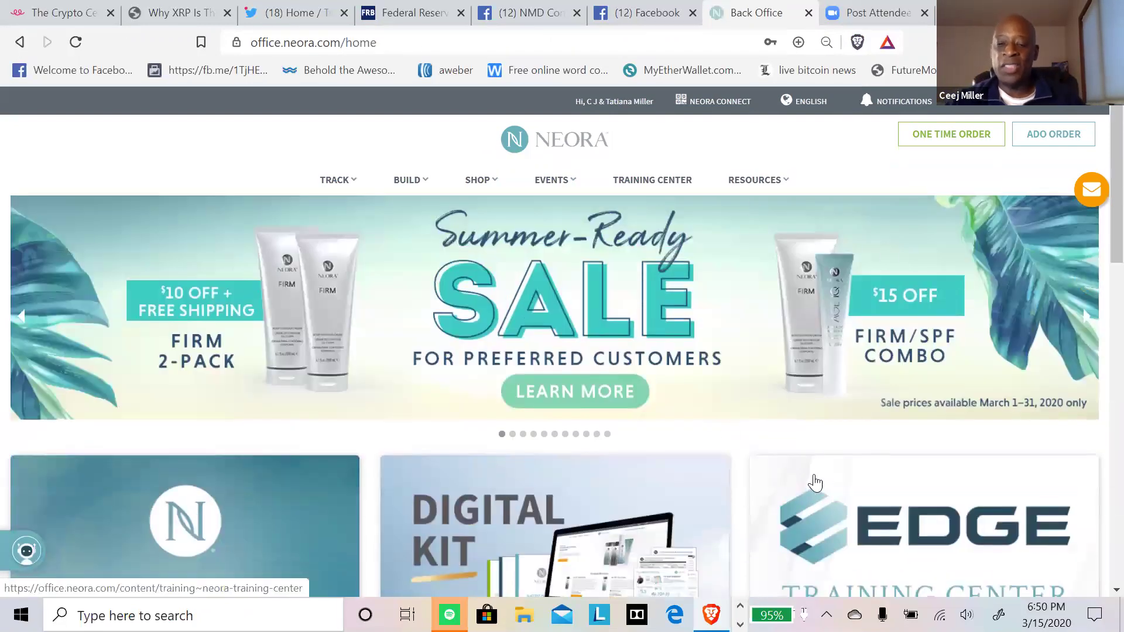
scroll(807, 481, "down", 3)
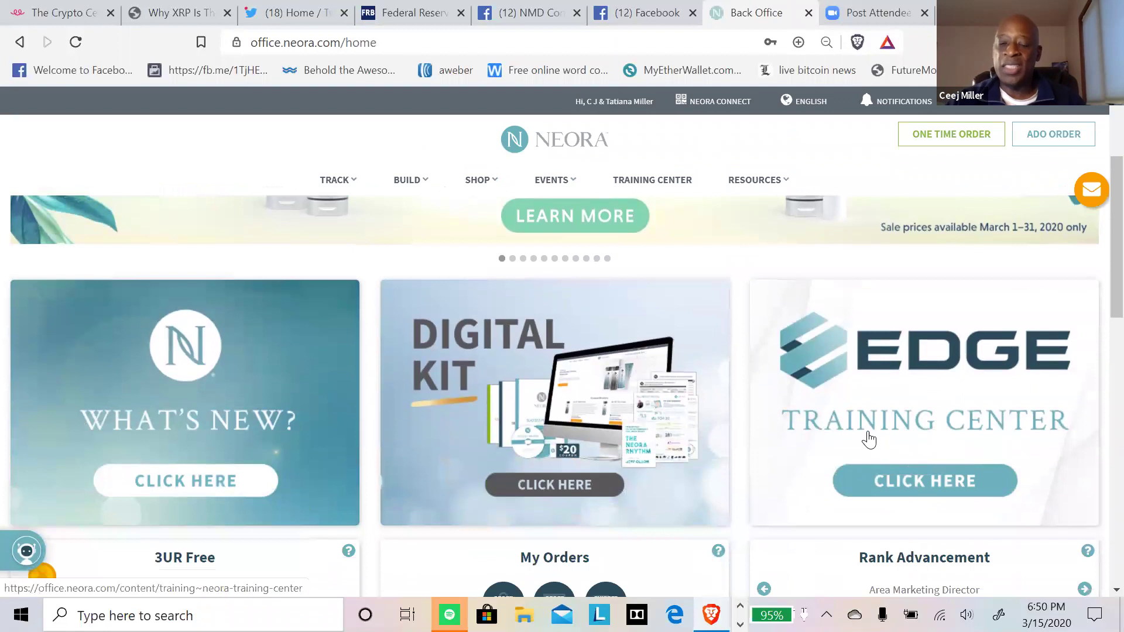
left_click(891, 480)
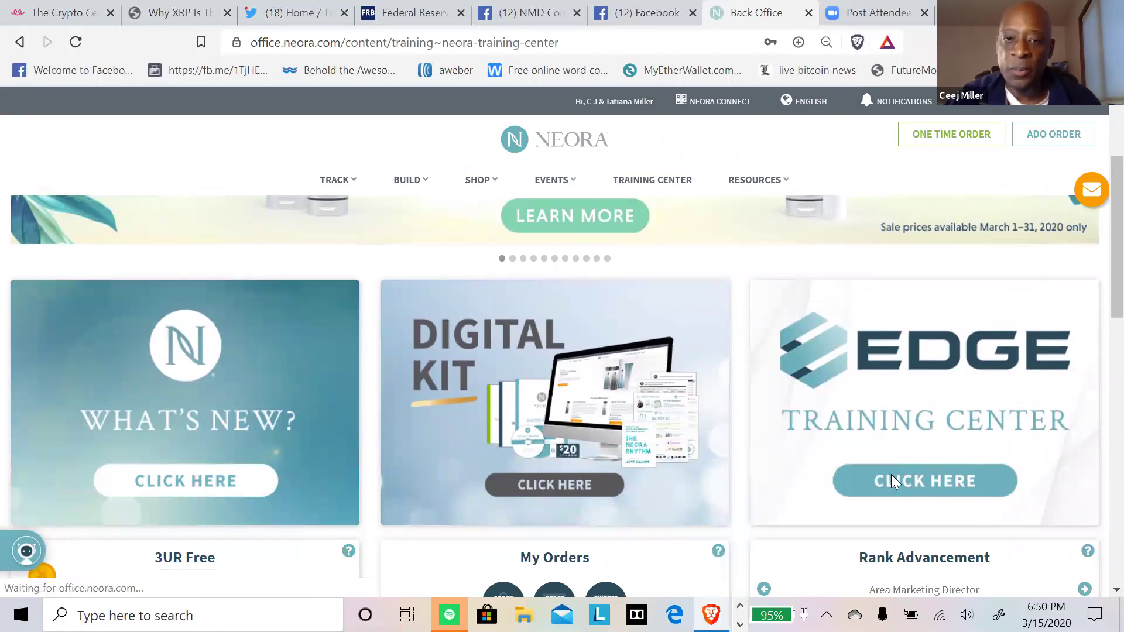
- Open the Social Bootcamp section from the training center's topic list
scroll(483, 401, "down", 3)
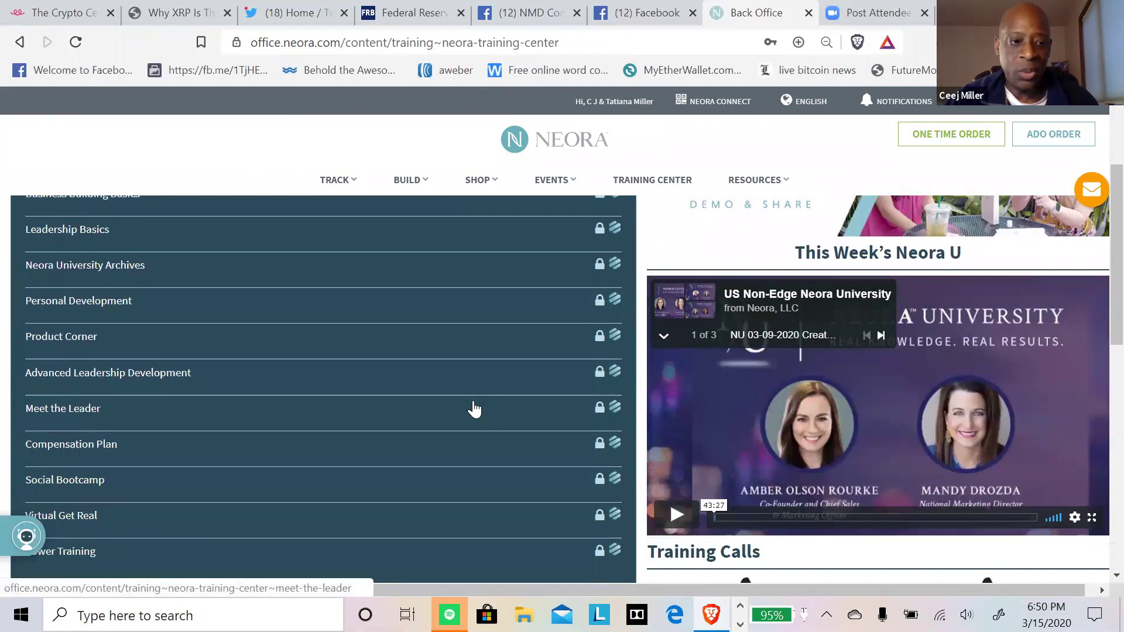
scroll(472, 408, "down", 2)
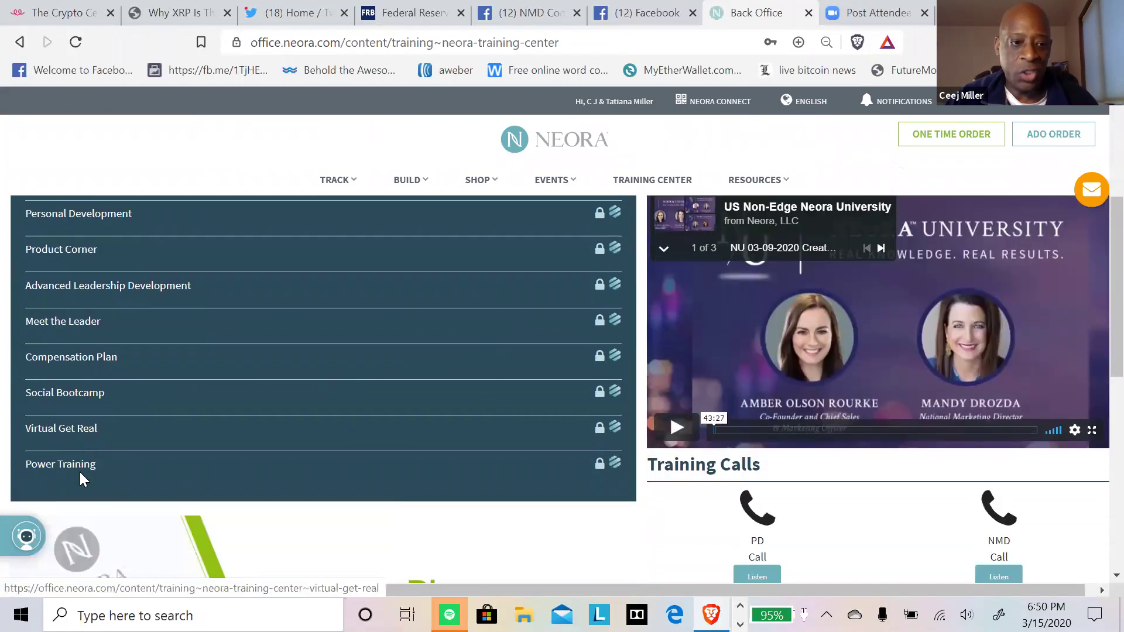
left_click(527, 397)
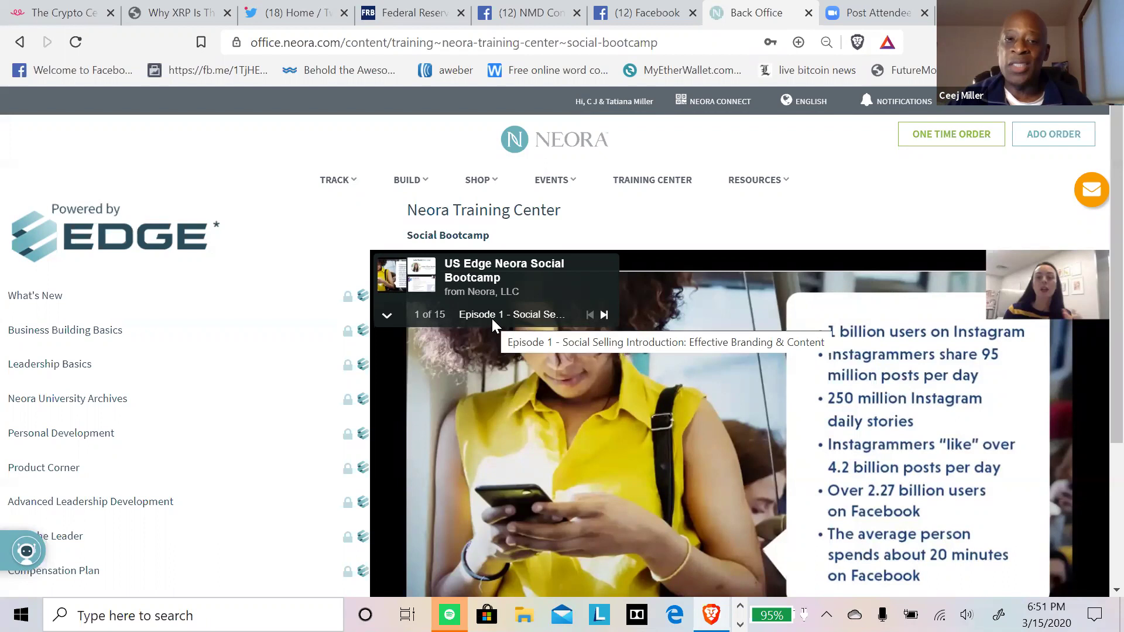
- Expand the US Edge Neora Social Bootcamp video playlist and look through its episodes
left_click(386, 319)
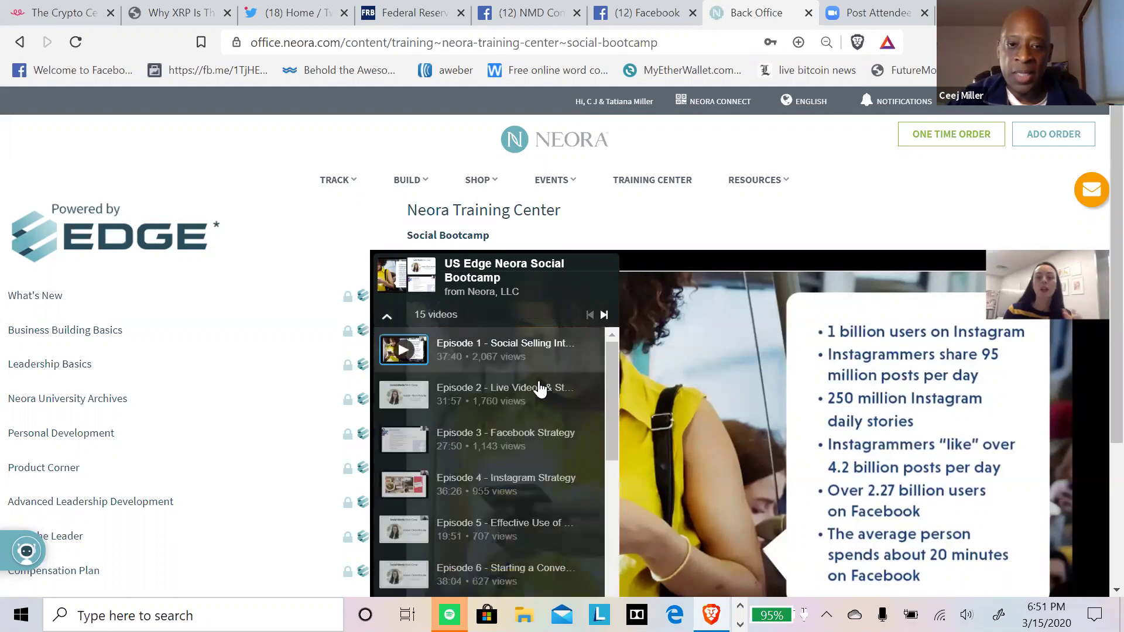
scroll(531, 499, "down", 1)
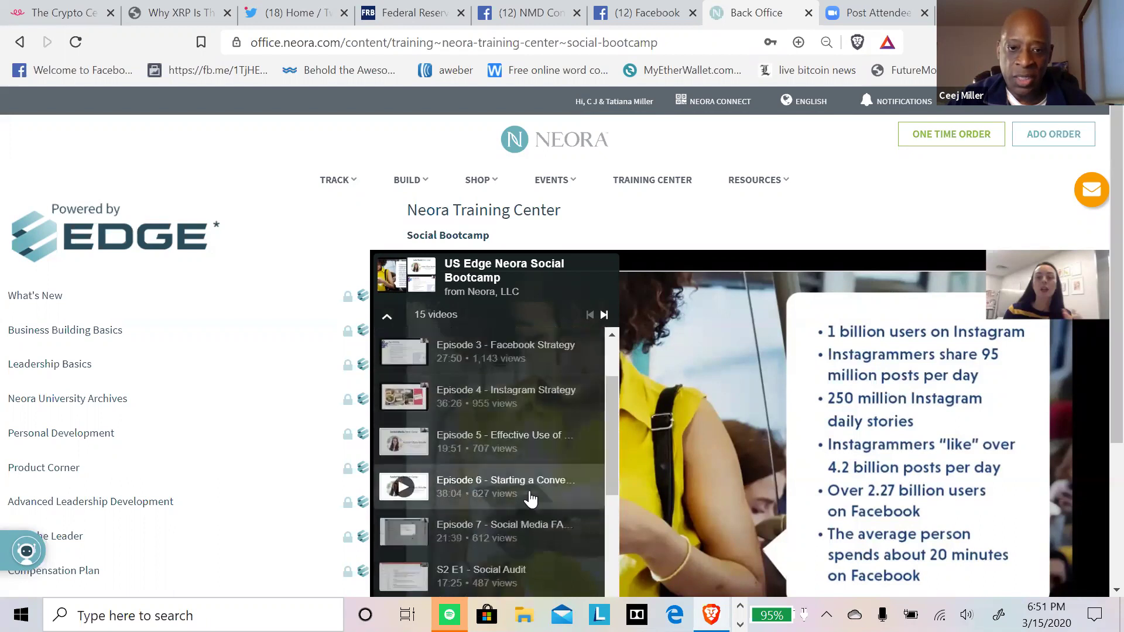
scroll(530, 499, "down", 1)
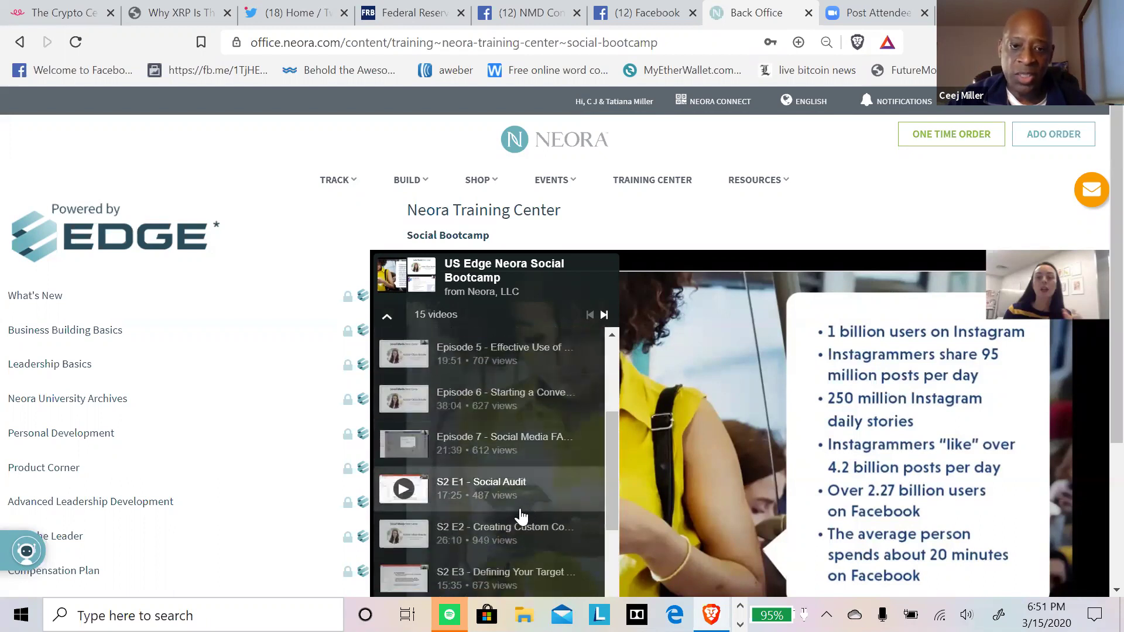
scroll(519, 513, "down", 2)
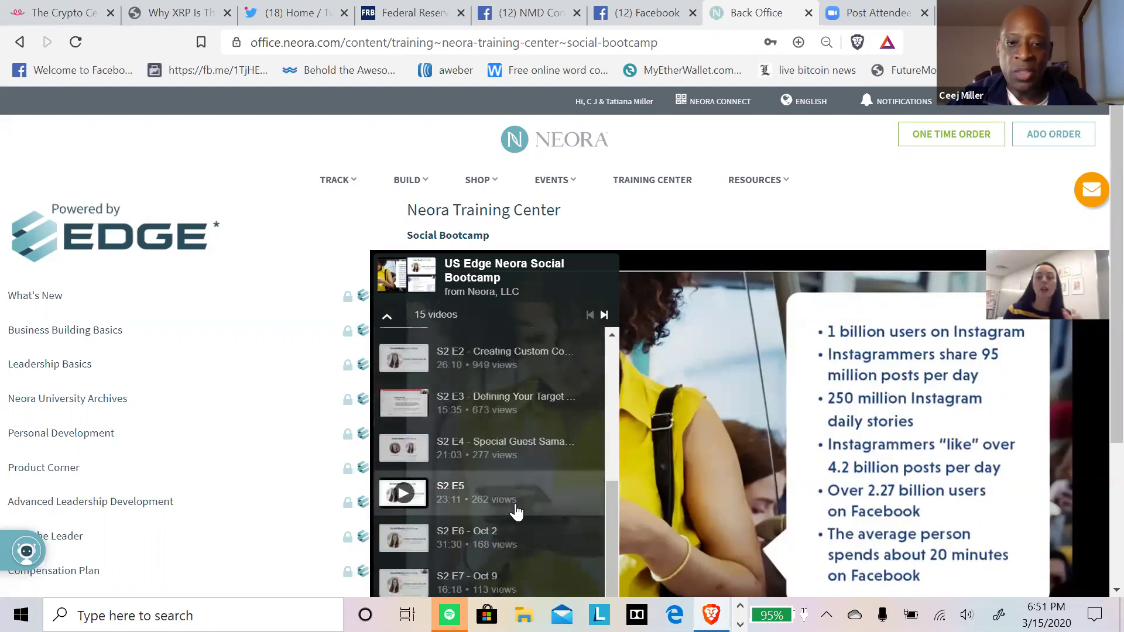
scroll(515, 492, "up", 4)
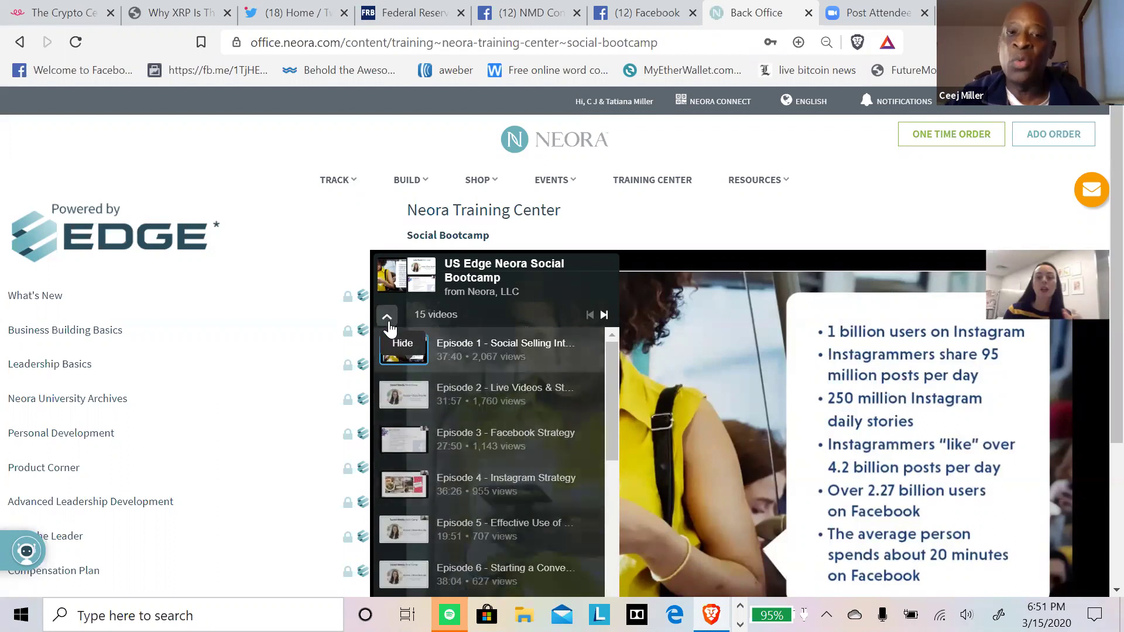